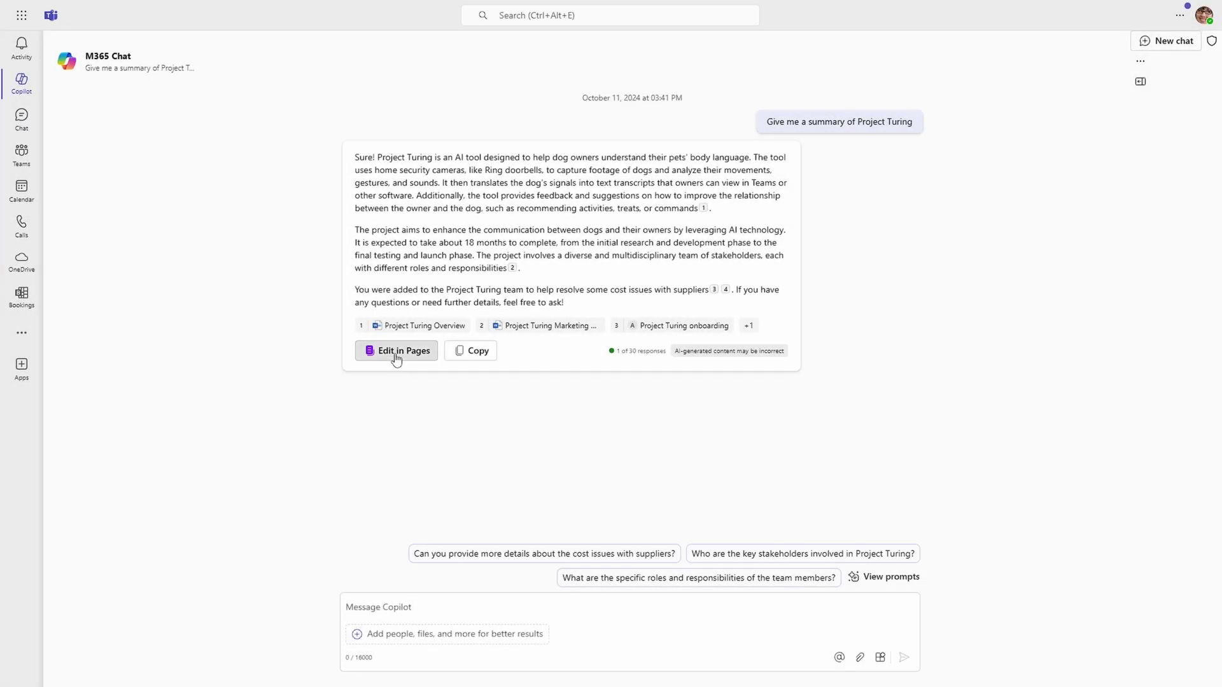
Step: Open Copilot's Project Turing summary from the Teams chat as an editable Page
{"action": "left_click", "coordinate": [396, 352]}
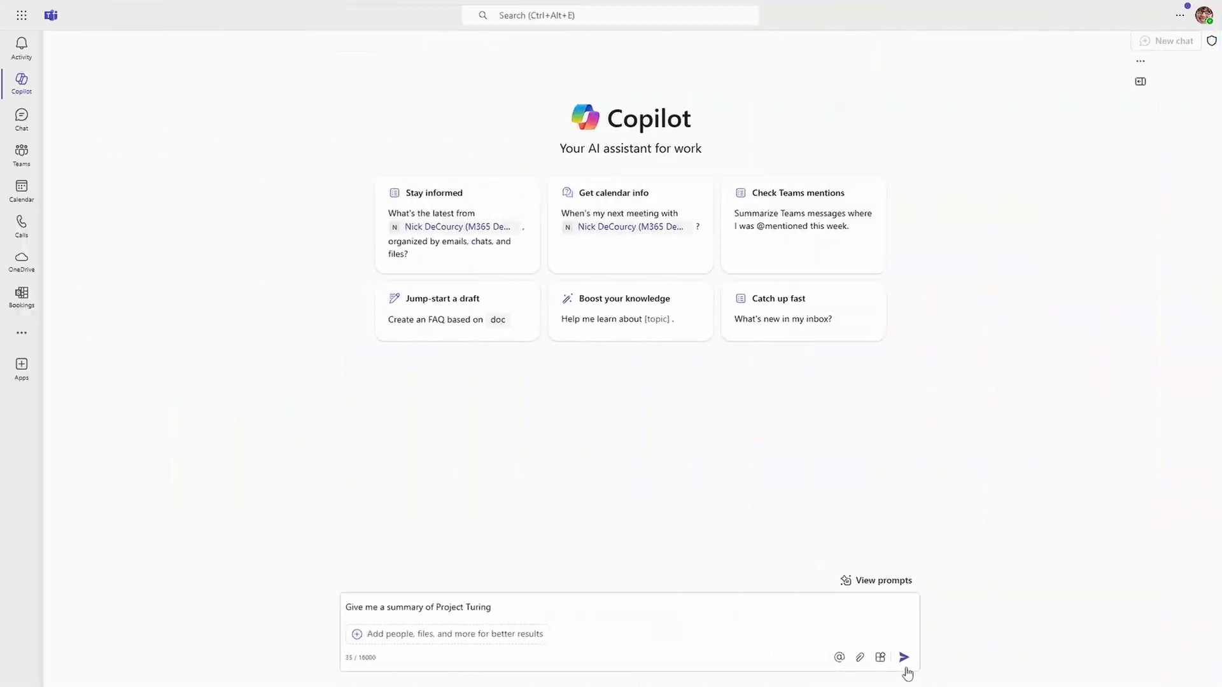
Step: Send the 'Give me a summary of Project Turing' request to Copilot chat
{"action": "left_click", "coordinate": [904, 661]}
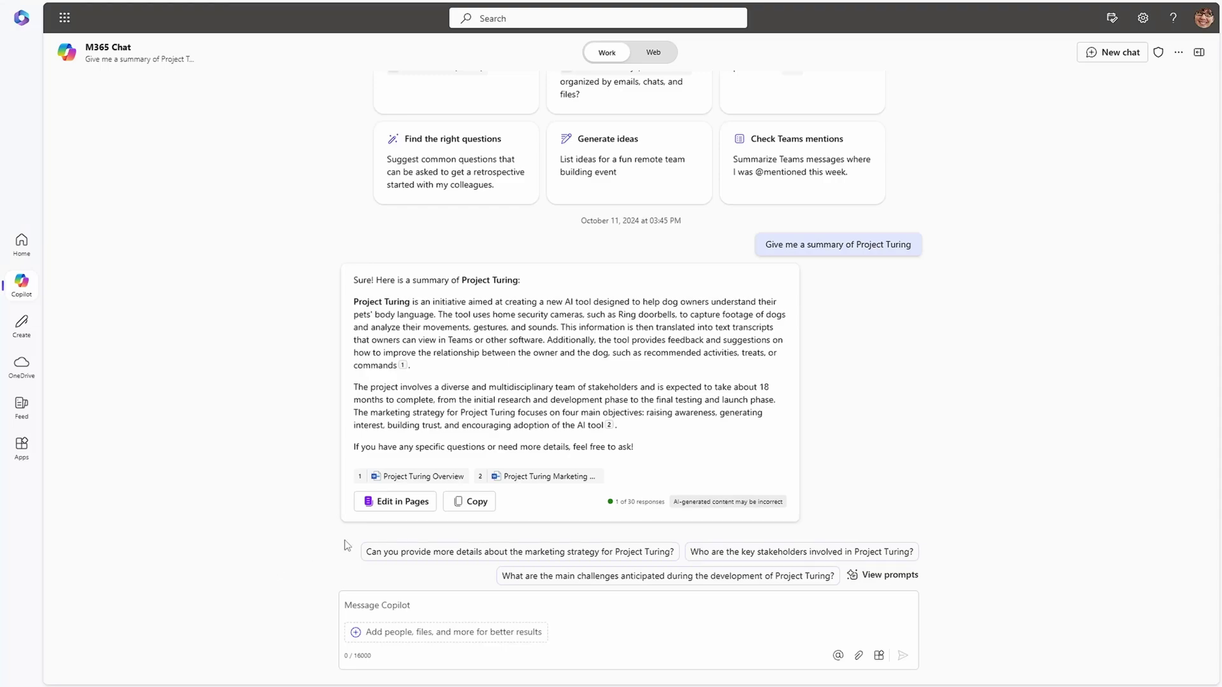
Step: Open the Project Turing summary in Pages, select its paragraphs, and add an empty line below
{"action": "left_click", "coordinate": [395, 501]}
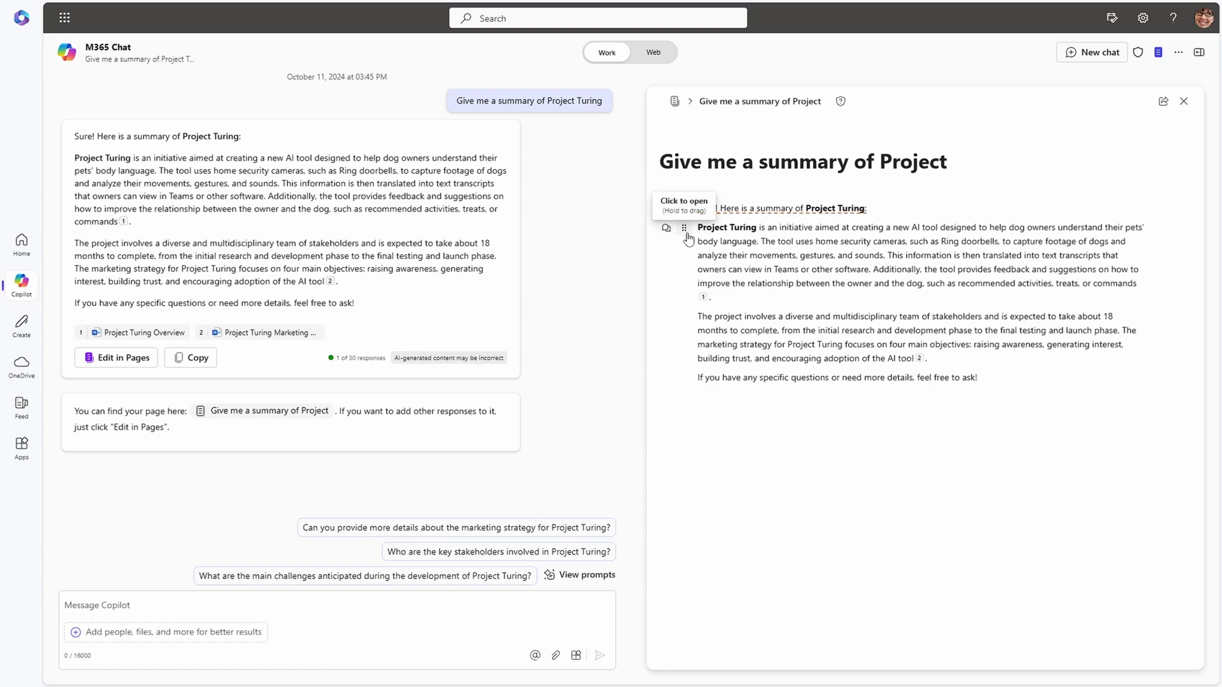
{"action": "left_click_drag", "start_coordinate": [780, 229], "coordinate": [798, 242]}
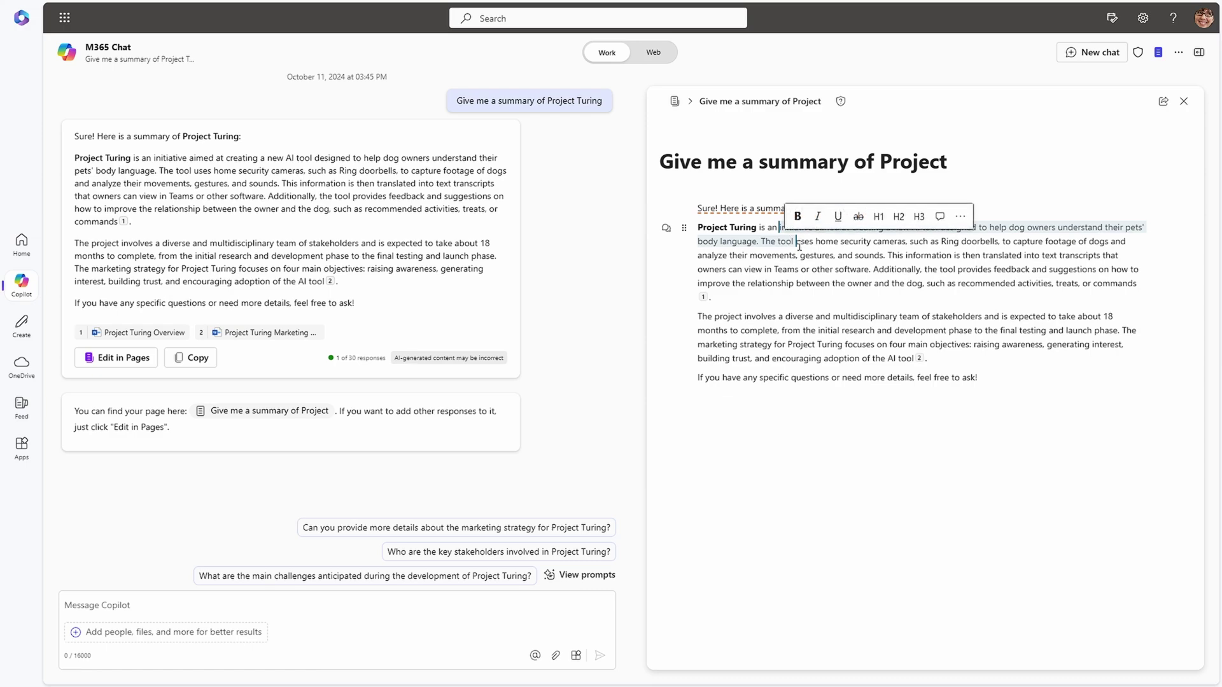
{"action": "left_click", "coordinate": [799, 296]}
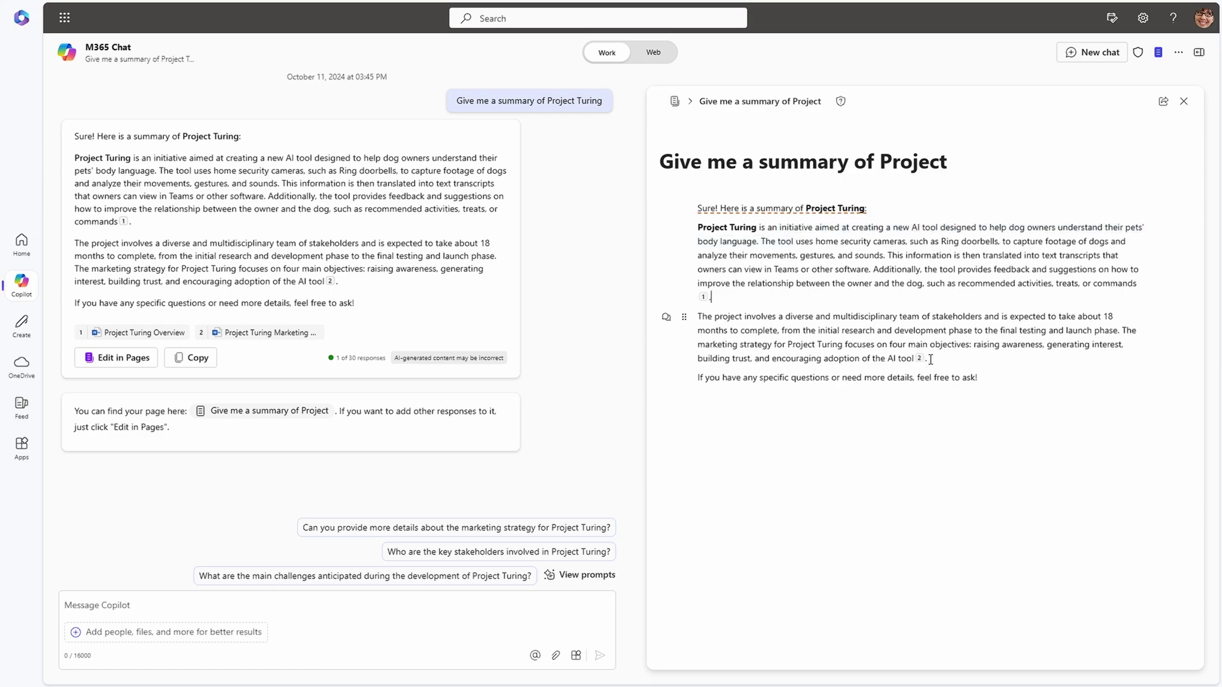
{"action": "left_click_drag", "start_coordinate": [930, 360], "coordinate": [698, 316]}
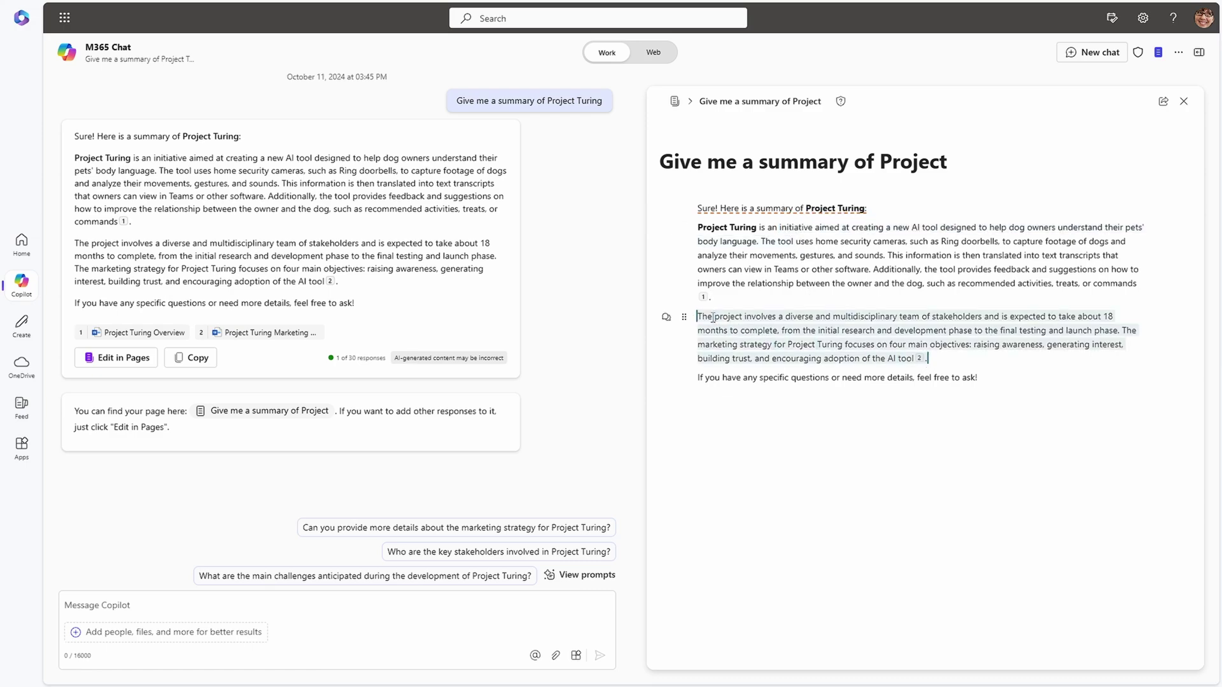
{"action": "left_click", "coordinate": [700, 395]}
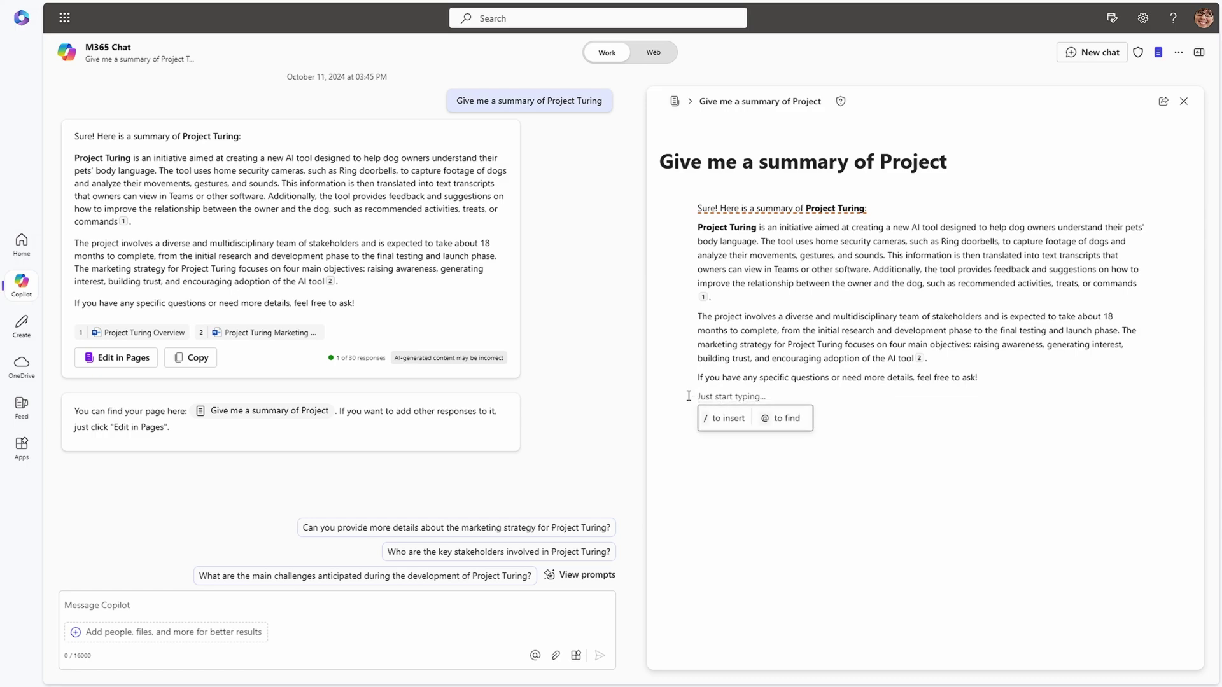
Step: Browse the insert menu's Table, Checklist, Text styles, Templates and Media entries without inserting anything
{"action": "left_click", "coordinate": [727, 420]}
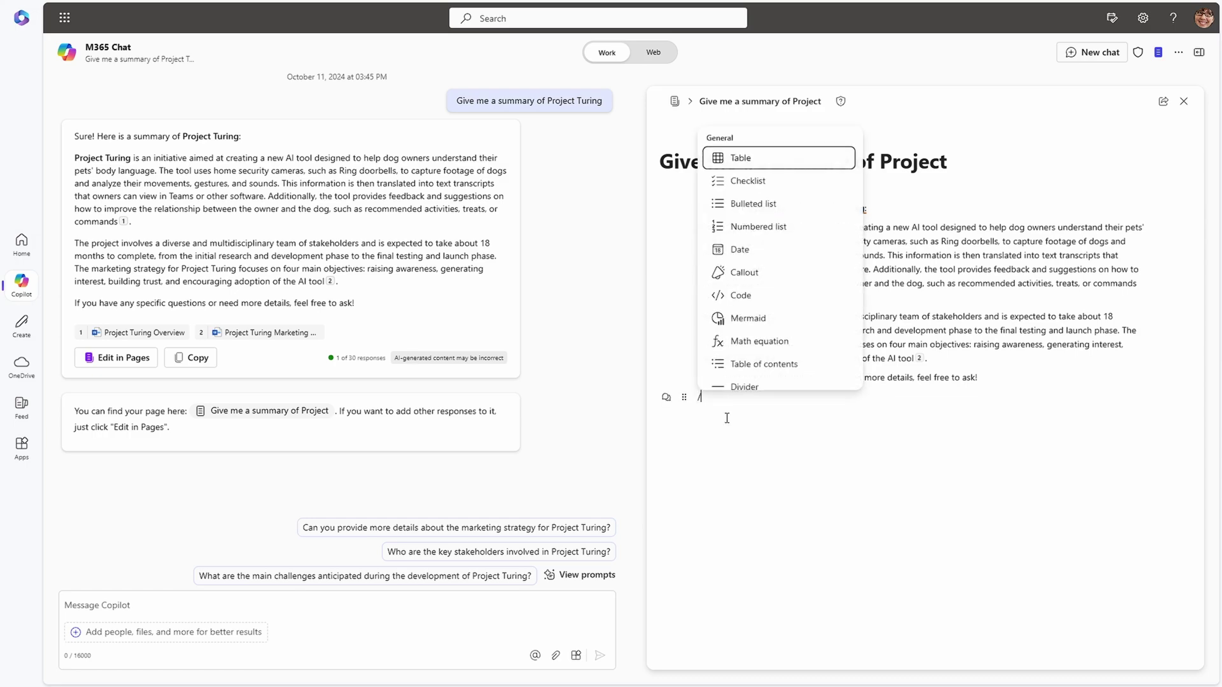
{"action": "scroll", "coordinate": [773, 223], "scroll_direction": "down", "scroll_amount": 2}
{"action": "scroll", "coordinate": [776, 248], "scroll_direction": "down", "scroll_amount": 6}
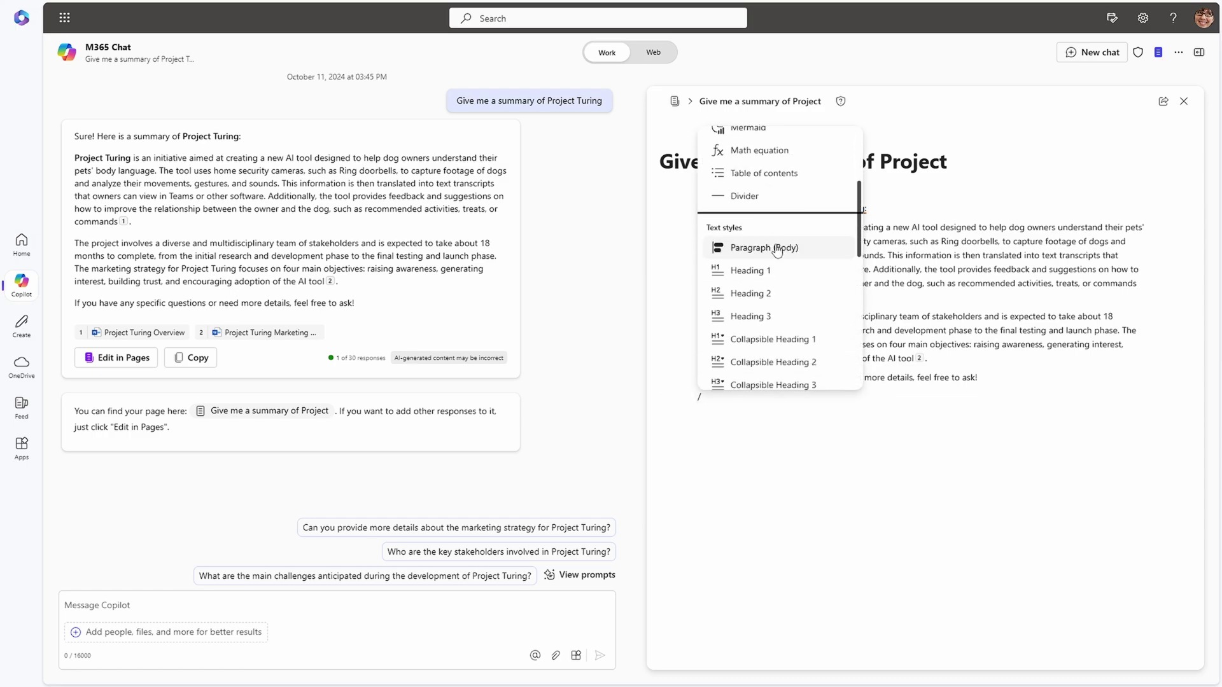
{"action": "scroll", "coordinate": [776, 250], "scroll_direction": "down", "scroll_amount": 3}
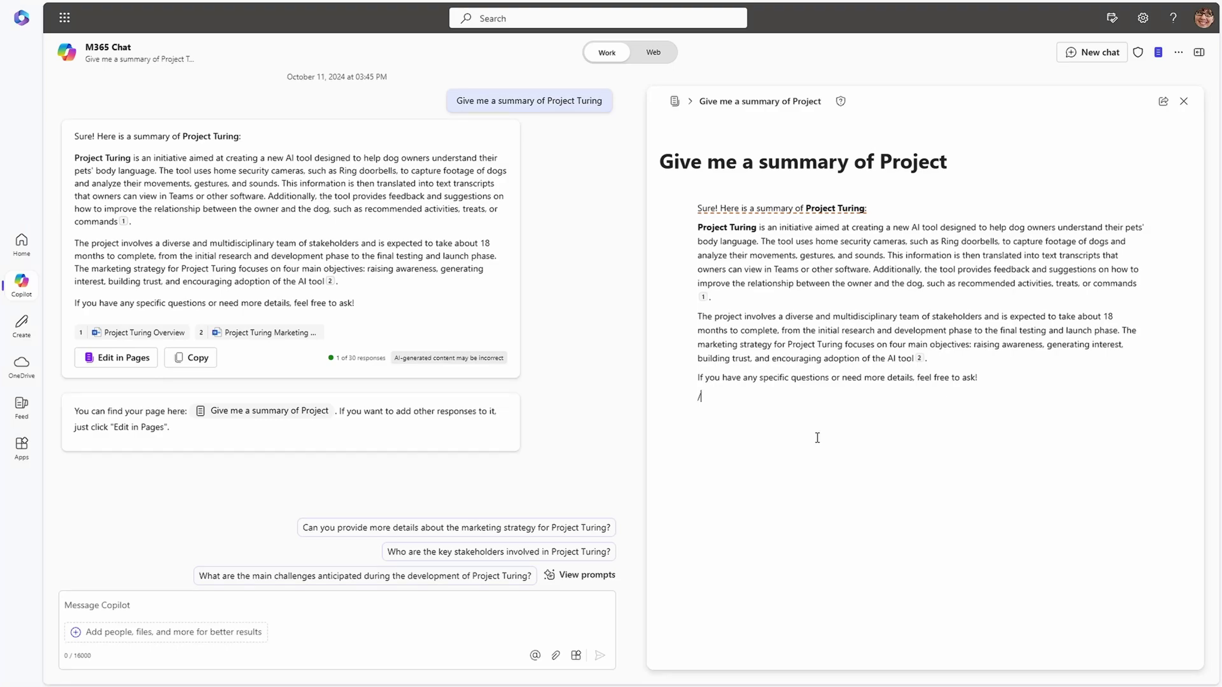
Step: Ask 'What steps could I take to manage this project better?' and add the eight-step reply to the Page
{"action": "left_click", "coordinate": [313, 601]}
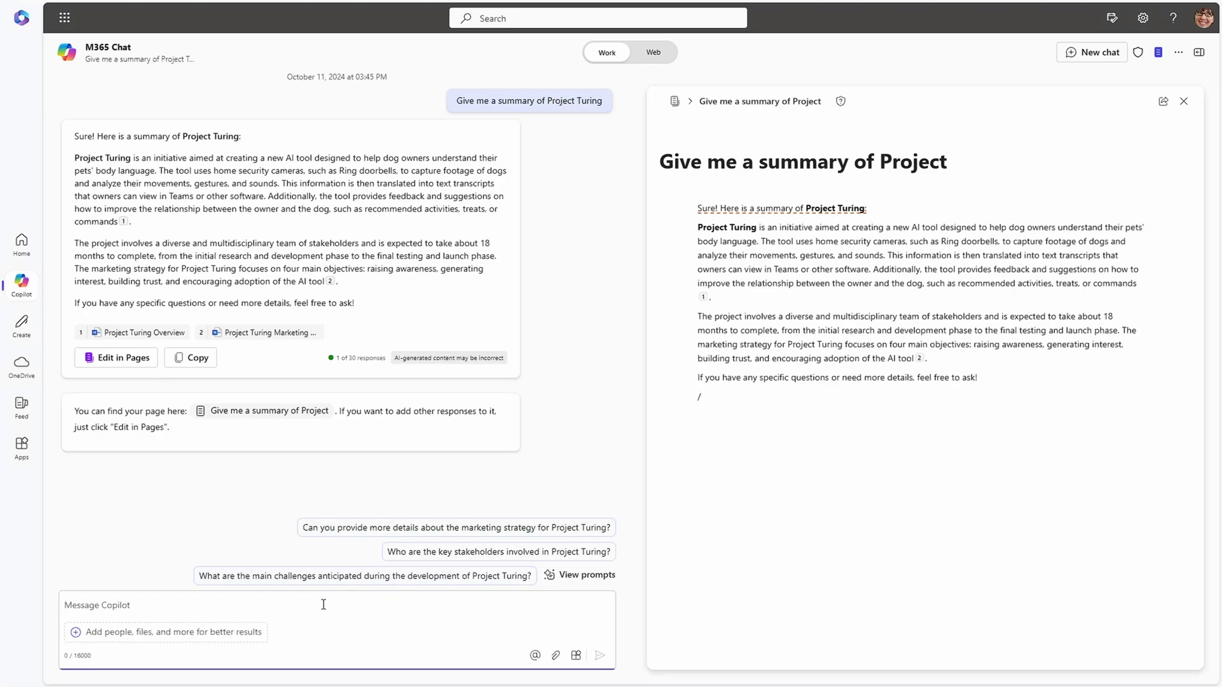
{"action": "type", "text": "What steps could I take to manage t"}
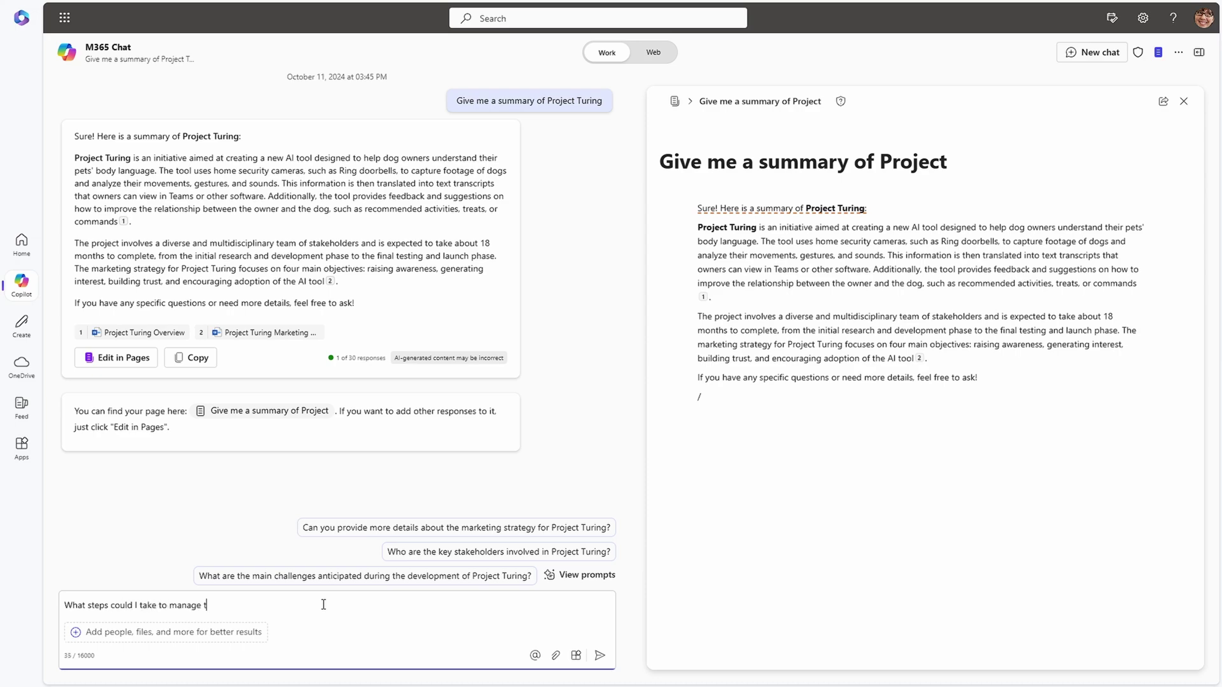
{"action": "type", "text": "his project better?"}
{"action": "key", "text": "Return"}
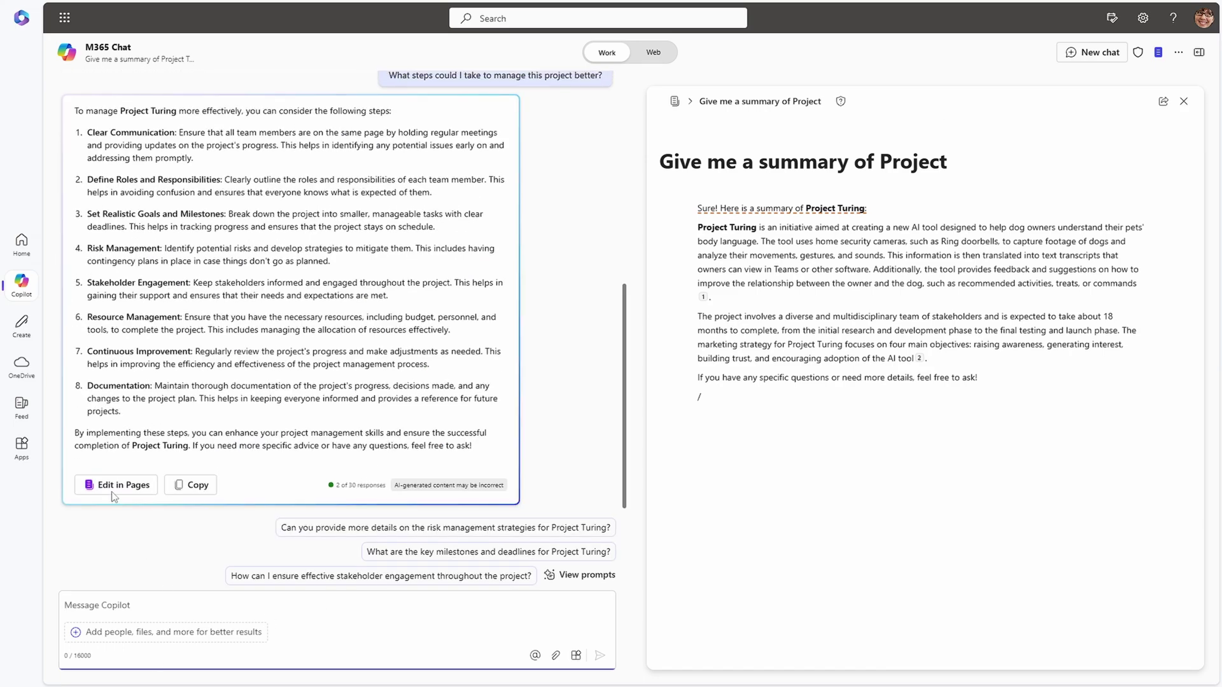
{"action": "left_click", "coordinate": [110, 488]}
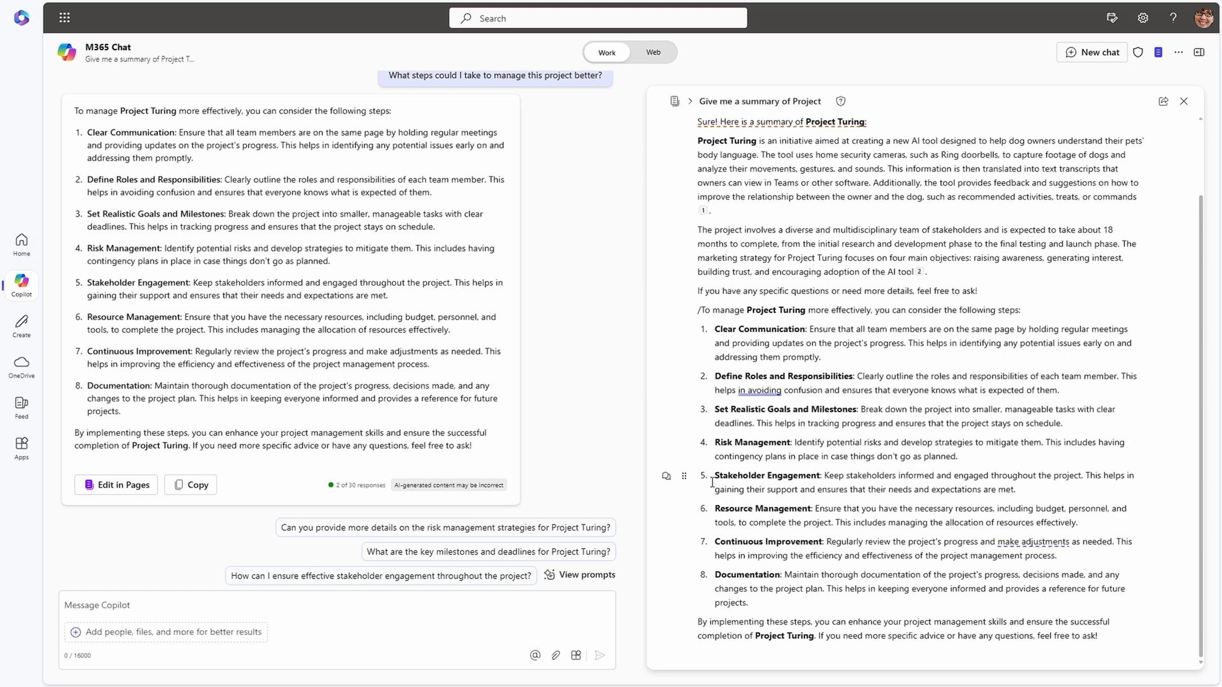
{"action": "left_click", "coordinate": [202, 621]}
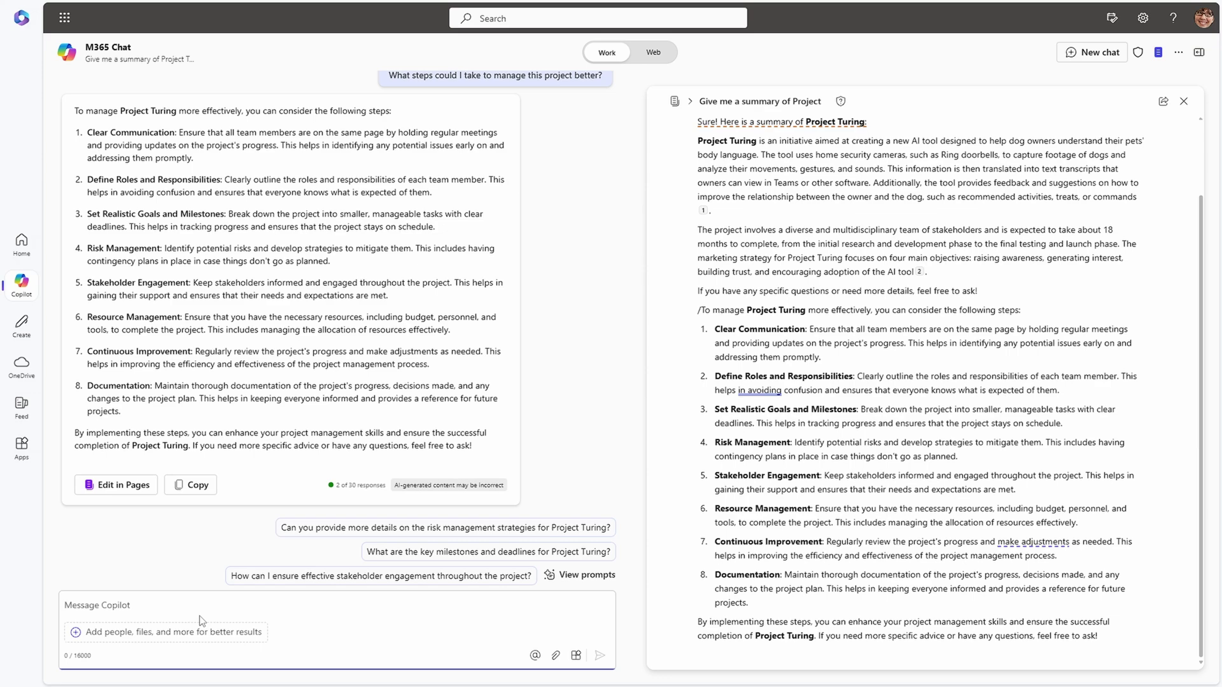
Step: Request 'Turn the contents of the Copilot Page into a table', then open the Page link in Loop
{"action": "type", "text": "Turn the contents of the Copilot P"}
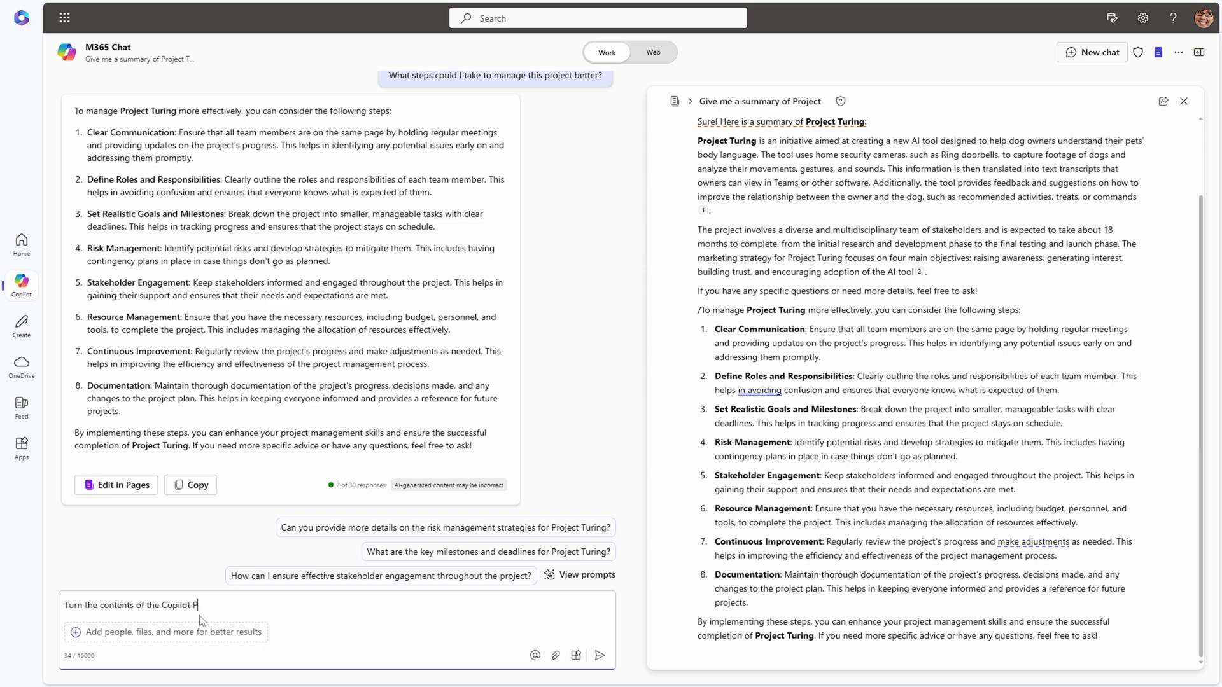
{"action": "type", "text": "age into a table"}
{"action": "key", "text": "Return"}
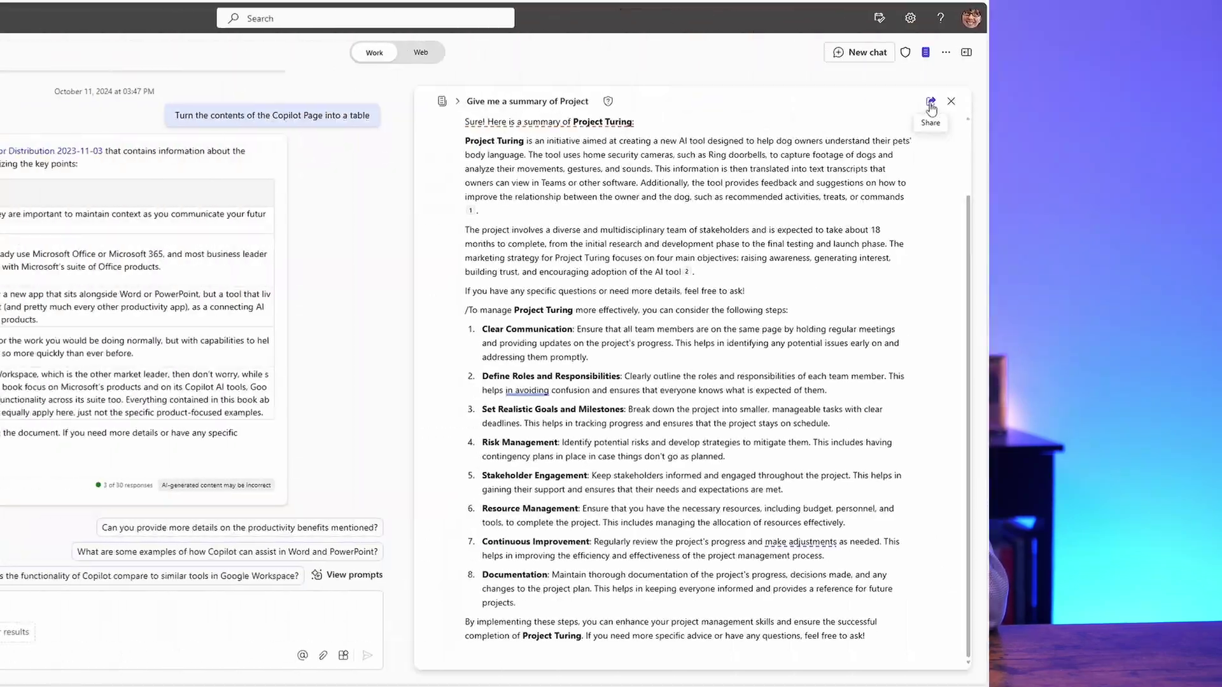
{"action": "left_click", "coordinate": [1162, 103]}
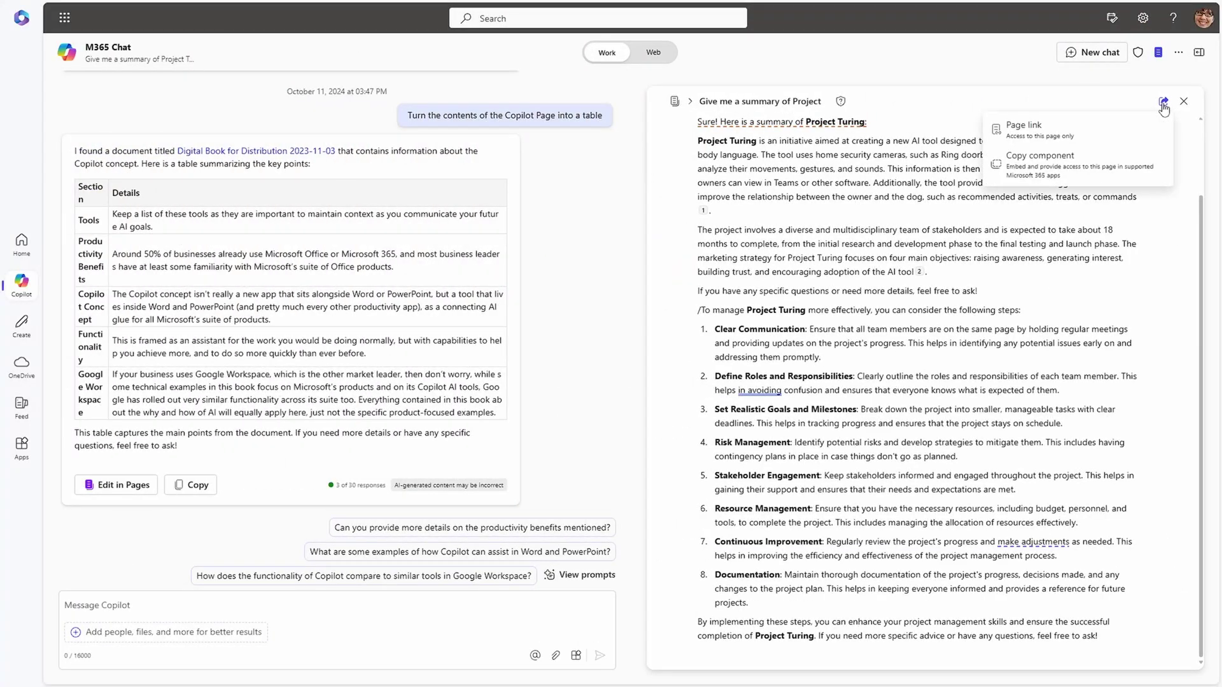
{"action": "left_click", "coordinate": [1043, 130]}
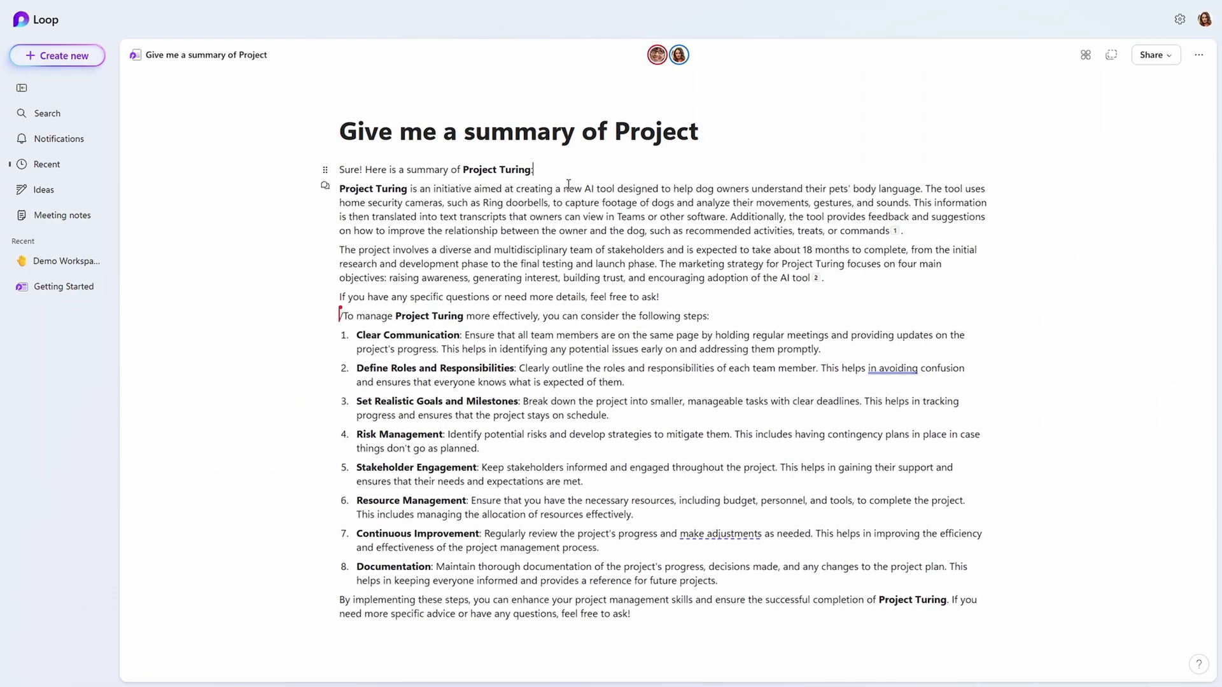
Step: Post the comment 'Interesting topic!' on the page's opening Project Turing line
{"action": "left_click", "coordinate": [324, 185]}
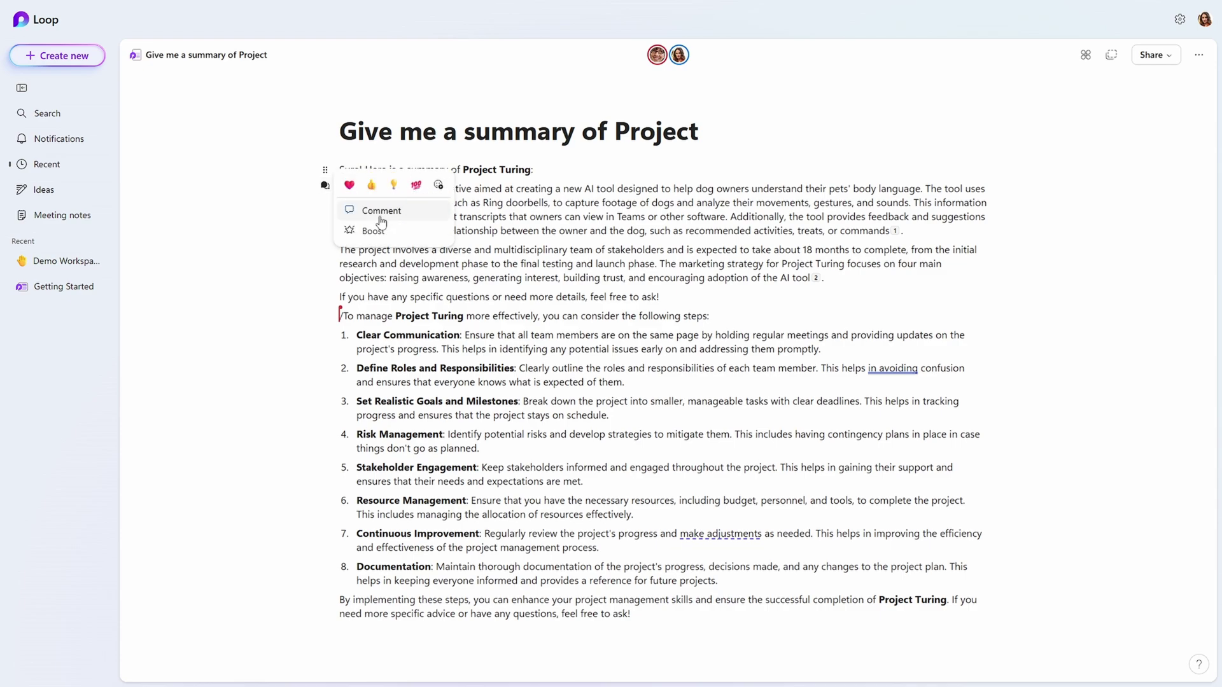
{"action": "left_click", "coordinate": [376, 208]}
{"action": "type", "text": "Interesting topic!"}
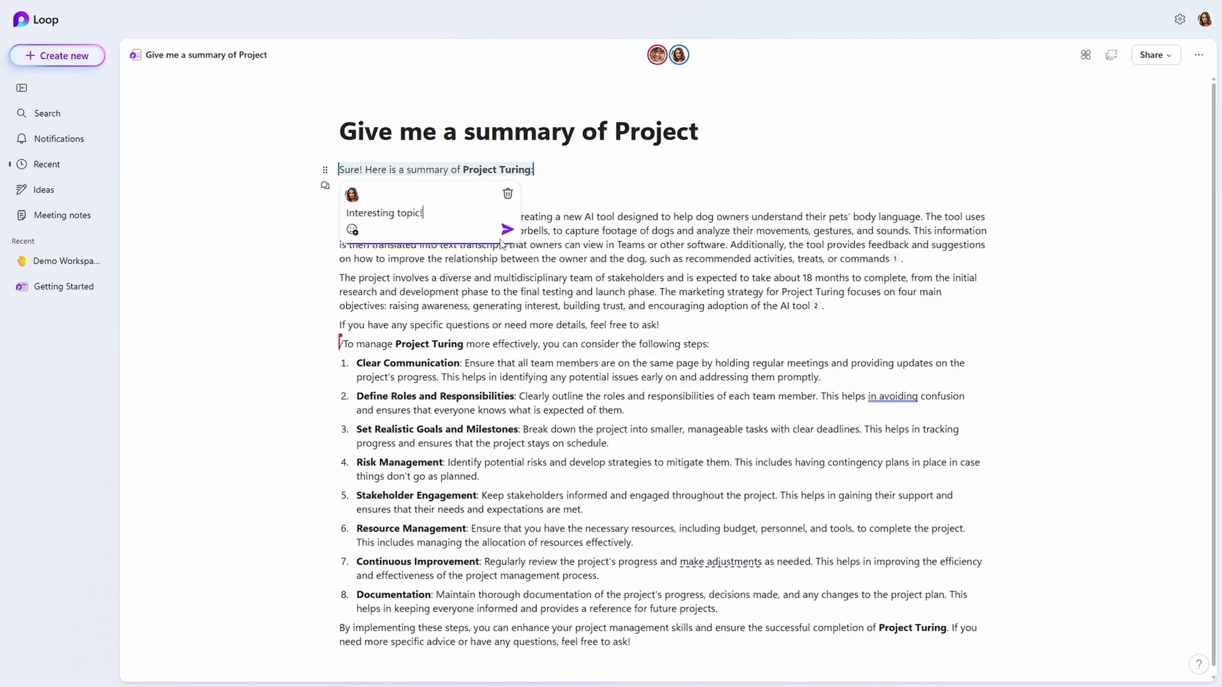
{"action": "left_click", "coordinate": [506, 230]}
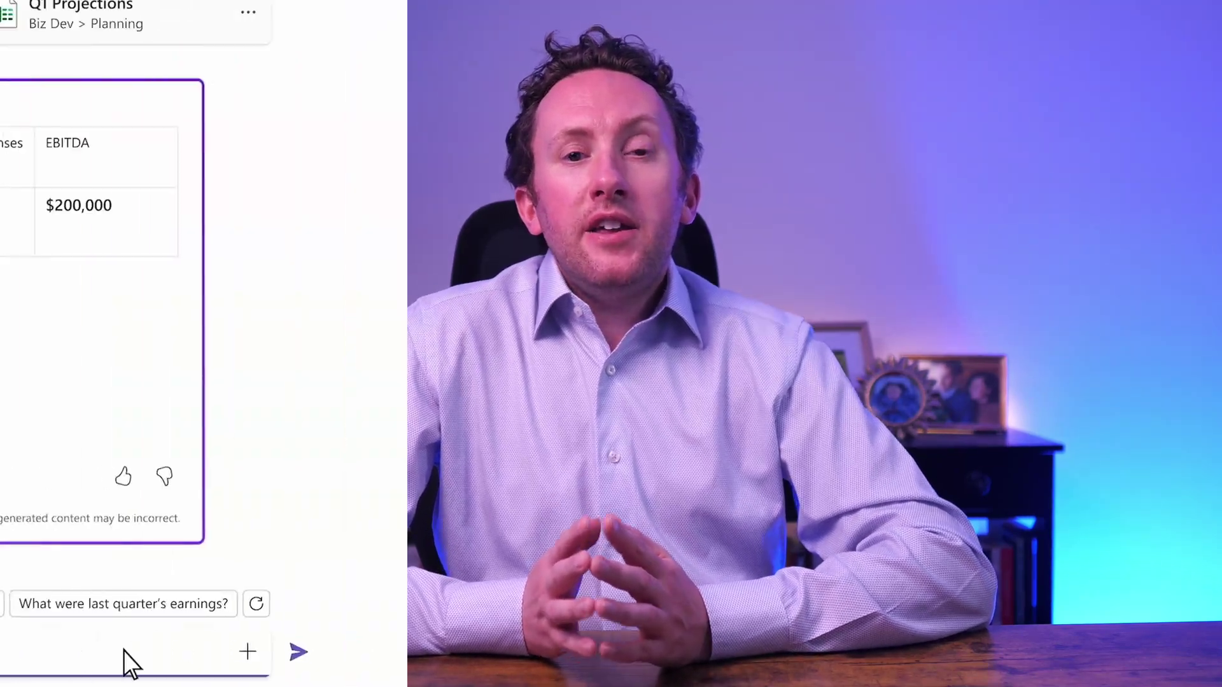
Step: Finish the prompt with 'this info' and send it to generate the Loop SWOT Analysis table
{"action": "type", "text": "this info"}
{"action": "key", "text": "Return"}
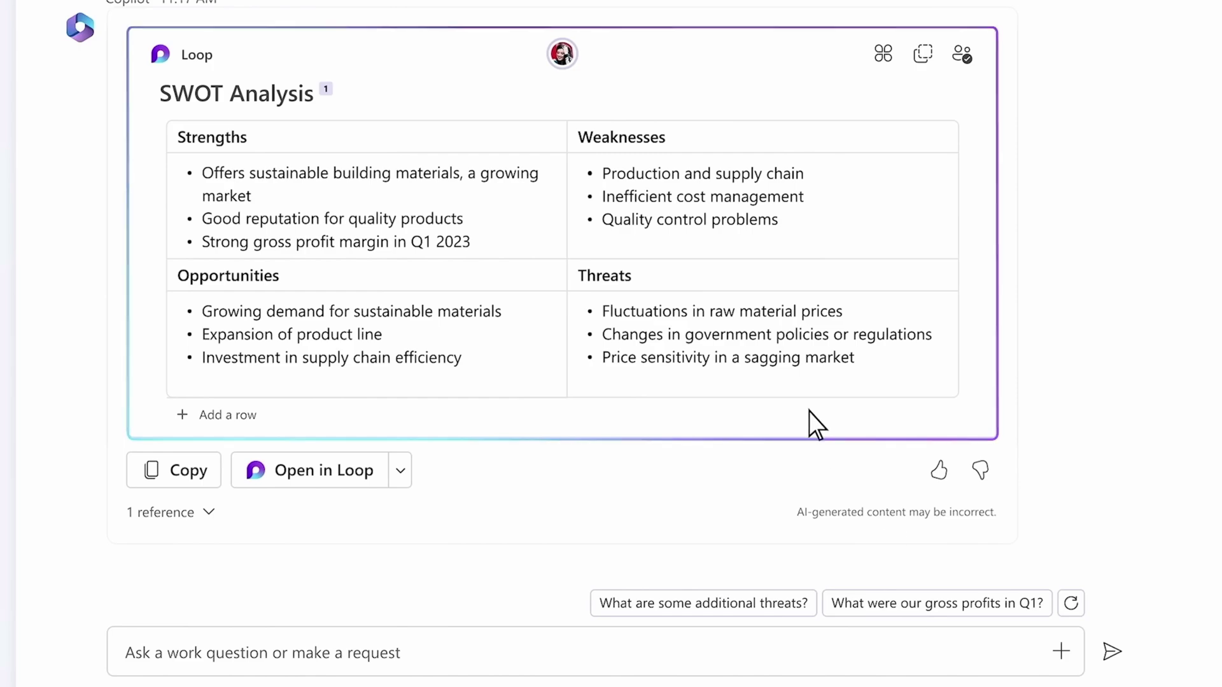
Step: Replace the first Weaknesses bullet with 'Lead time = 4 to 6 weeks'
{"action": "triple_click", "coordinate": [598, 174]}
{"action": "key", "text": "Delete"}
{"action": "type", "text": "Lead time = 4 to 6 weeks"}
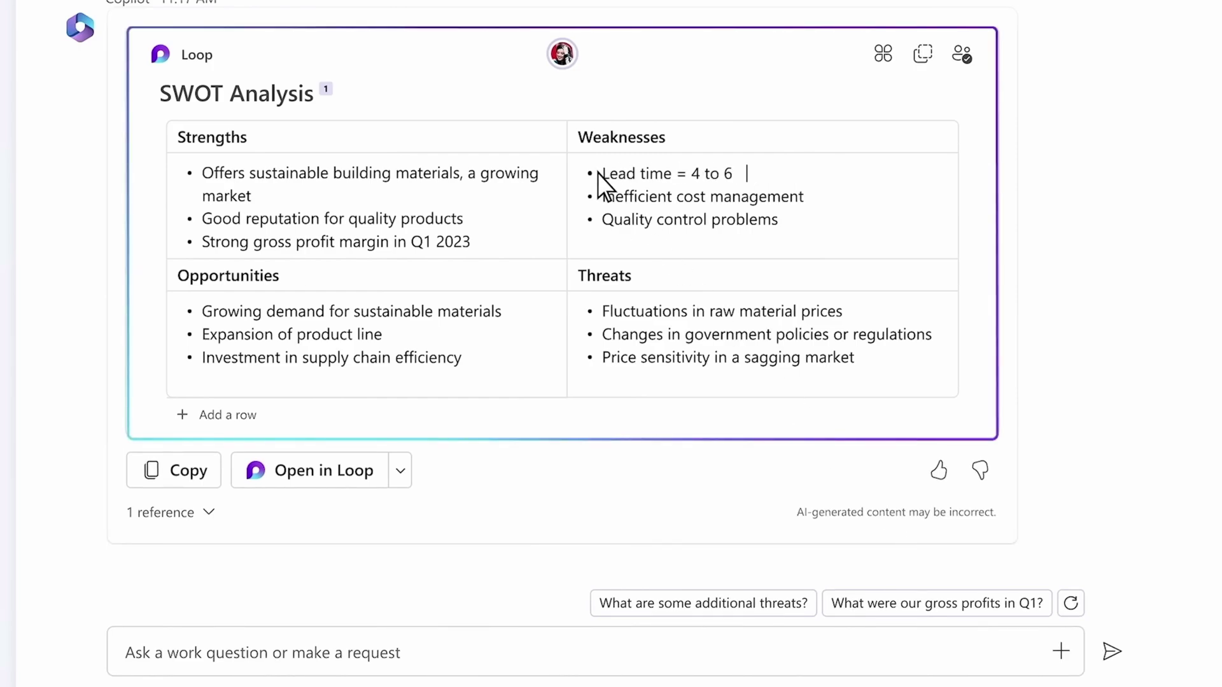
Step: Send 'Add this slide to the Exec_review presentation' to Copilot with the Exec_review file attached
{"action": "left_click", "coordinate": [554, 640]}
{"action": "type", "text": "Add t"}
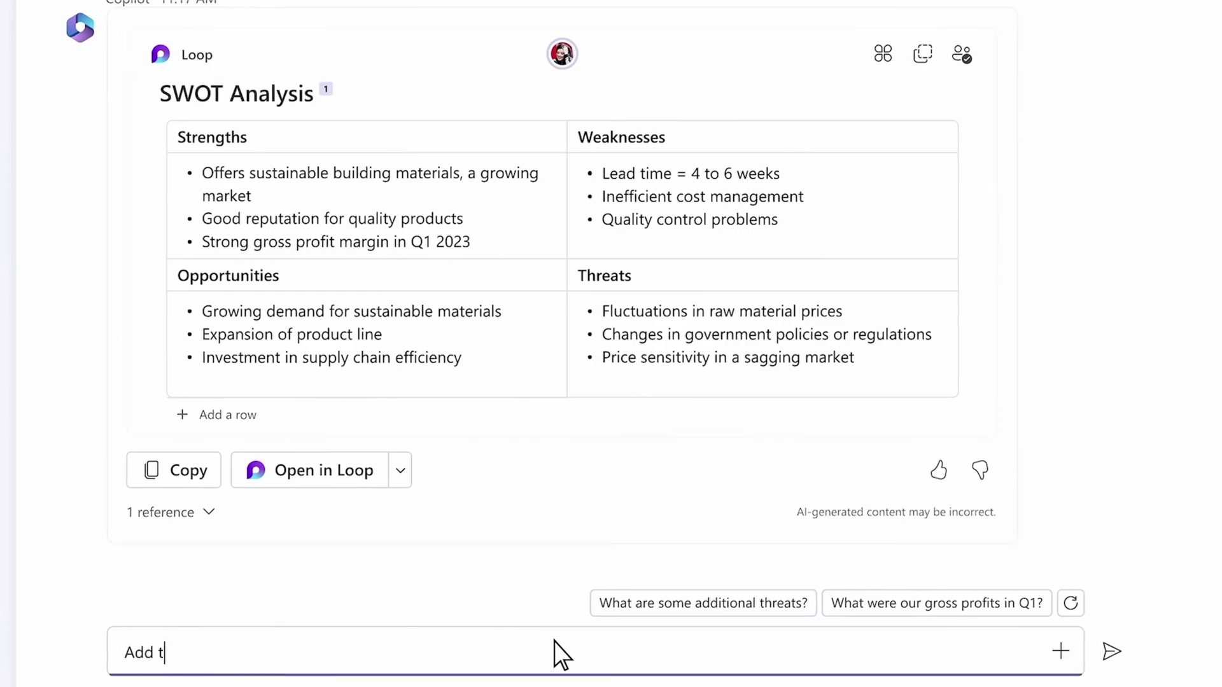
{"action": "type", "text": "his slide to the Exec_r"}
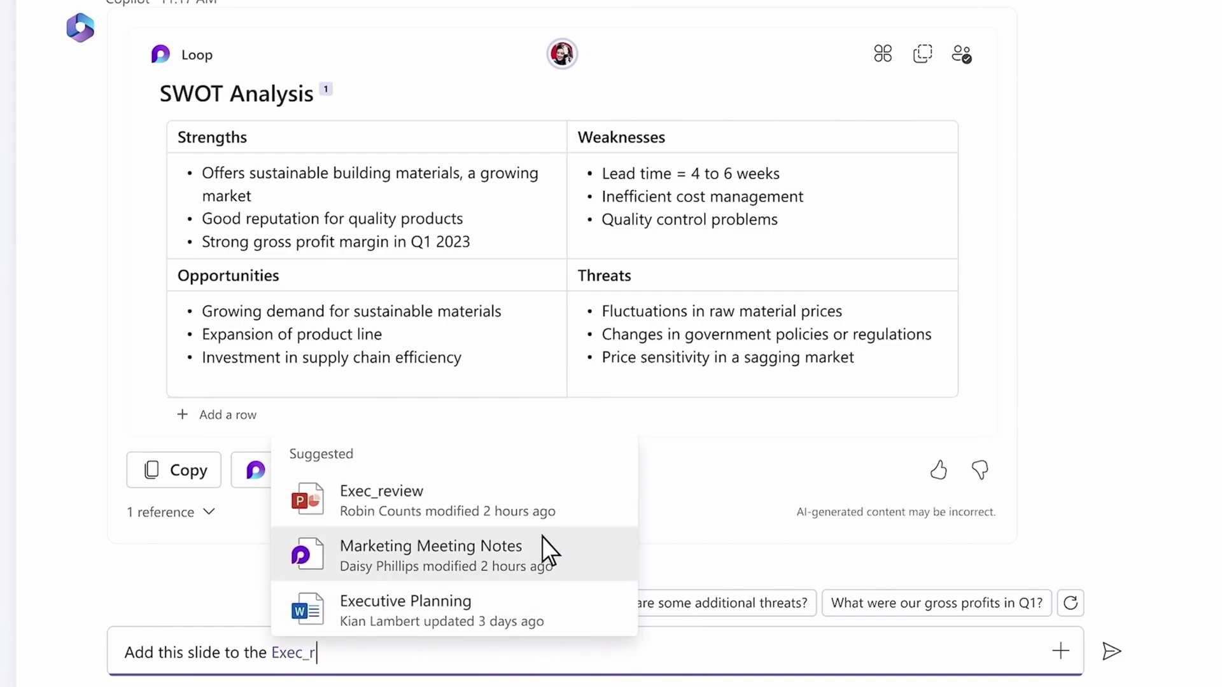
{"action": "left_click", "coordinate": [553, 509]}
{"action": "type", "text": "presentation."}
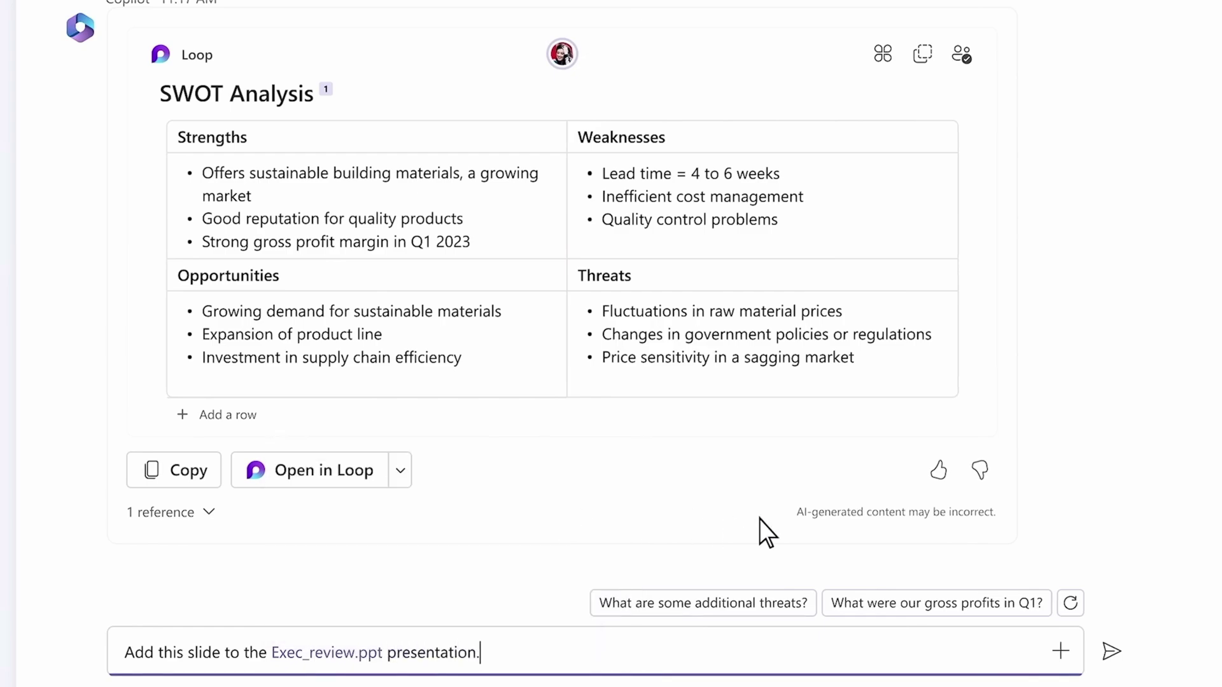
{"action": "left_click", "coordinate": [1111, 651]}
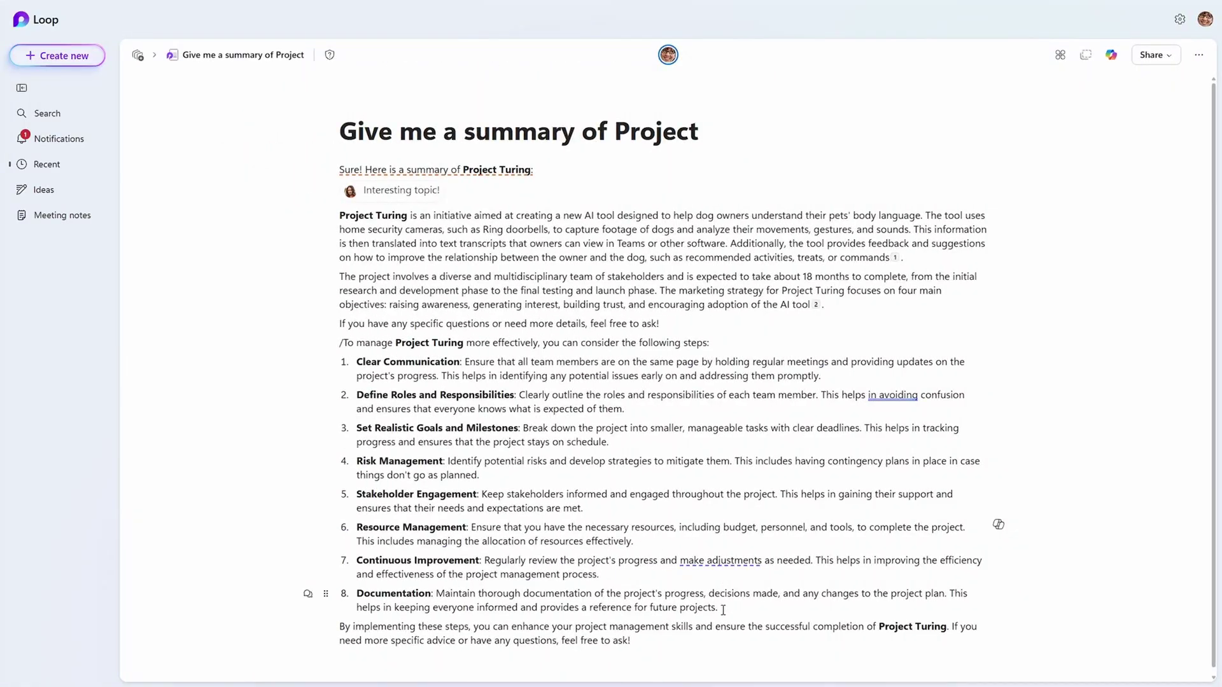
Step: Select management steps 1–8 and ask Copilot rewrite to 'Turn this into a table'
{"action": "left_click_drag", "start_coordinate": [723, 610], "coordinate": [357, 366]}
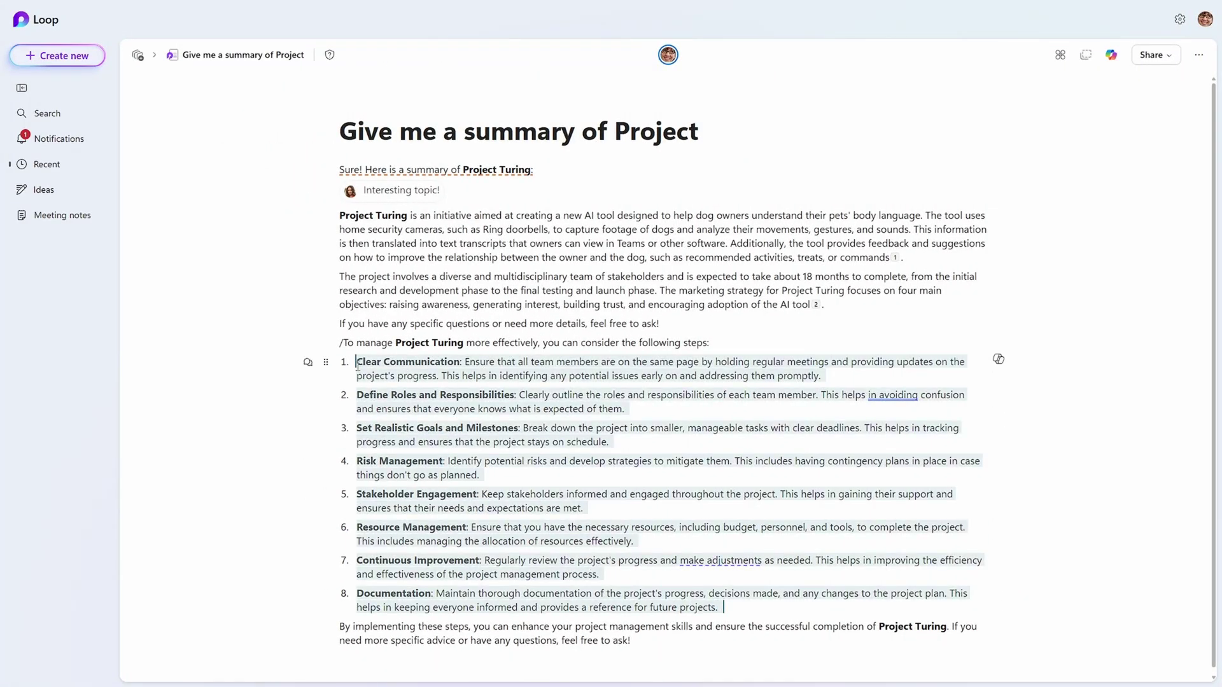
{"action": "left_click", "coordinate": [997, 359]}
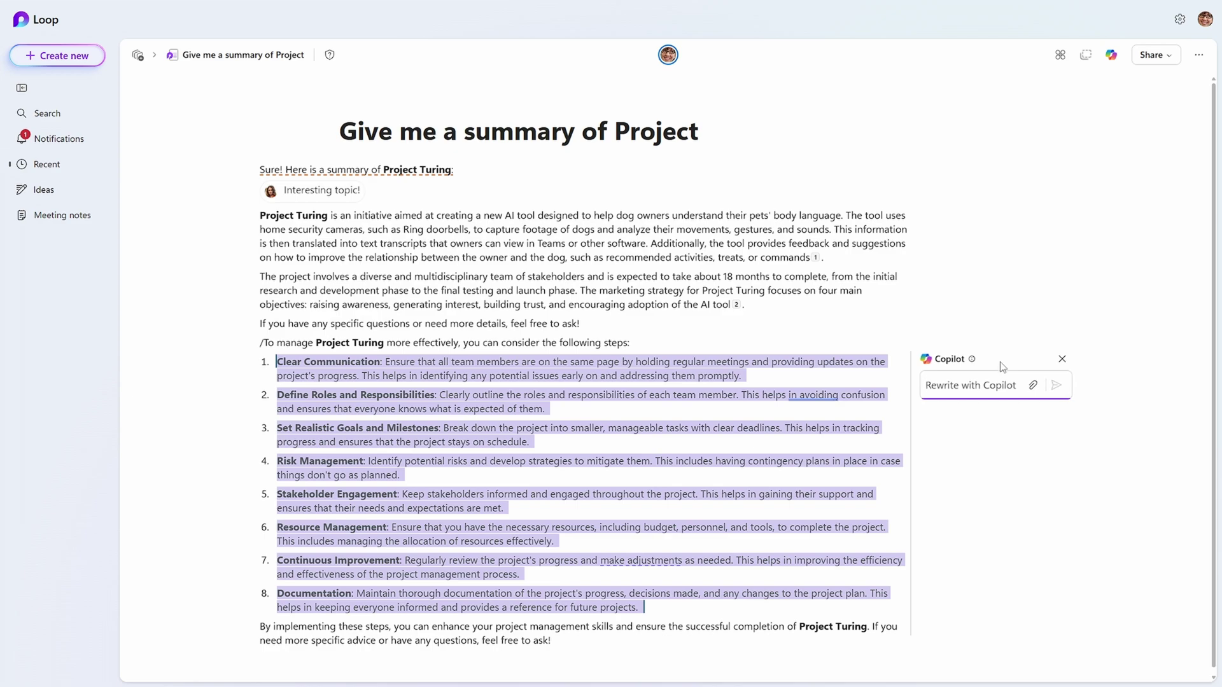
{"action": "type", "text": "Turn this into a table"}
{"action": "key", "text": "Return"}
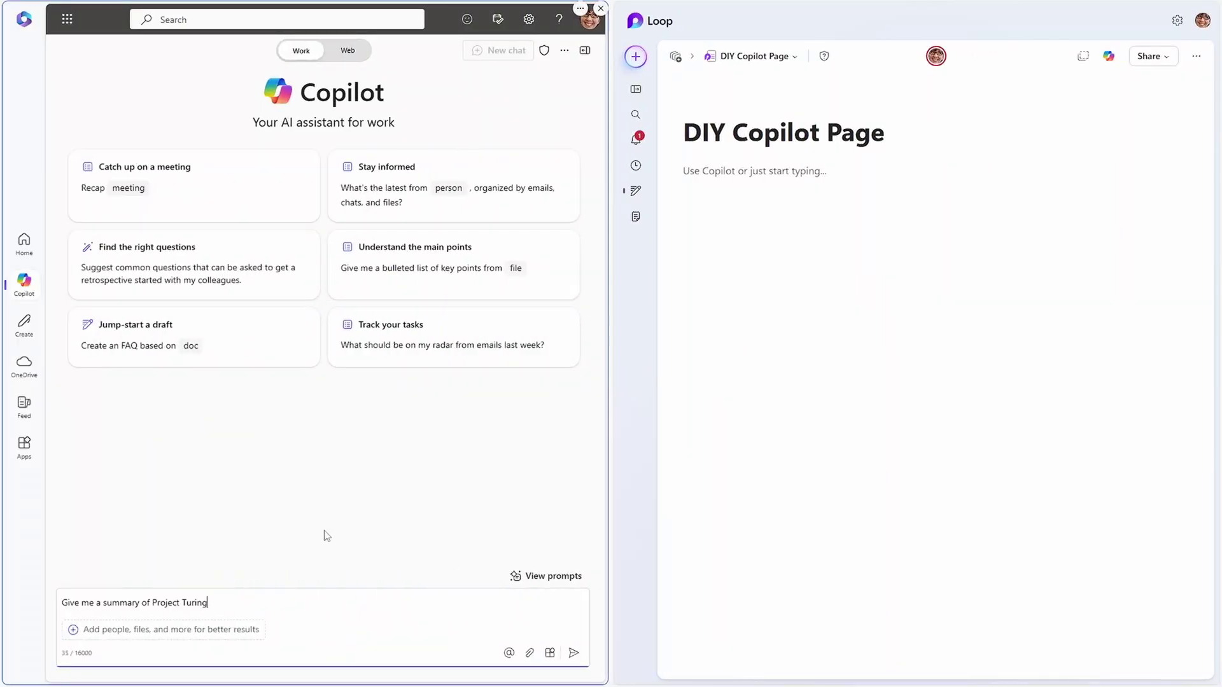
Step: Ask Copilot "Give me a summary of Project Turing", copy the answer, and place the cursor in the Loop page body
{"action": "left_click", "coordinate": [573, 656]}
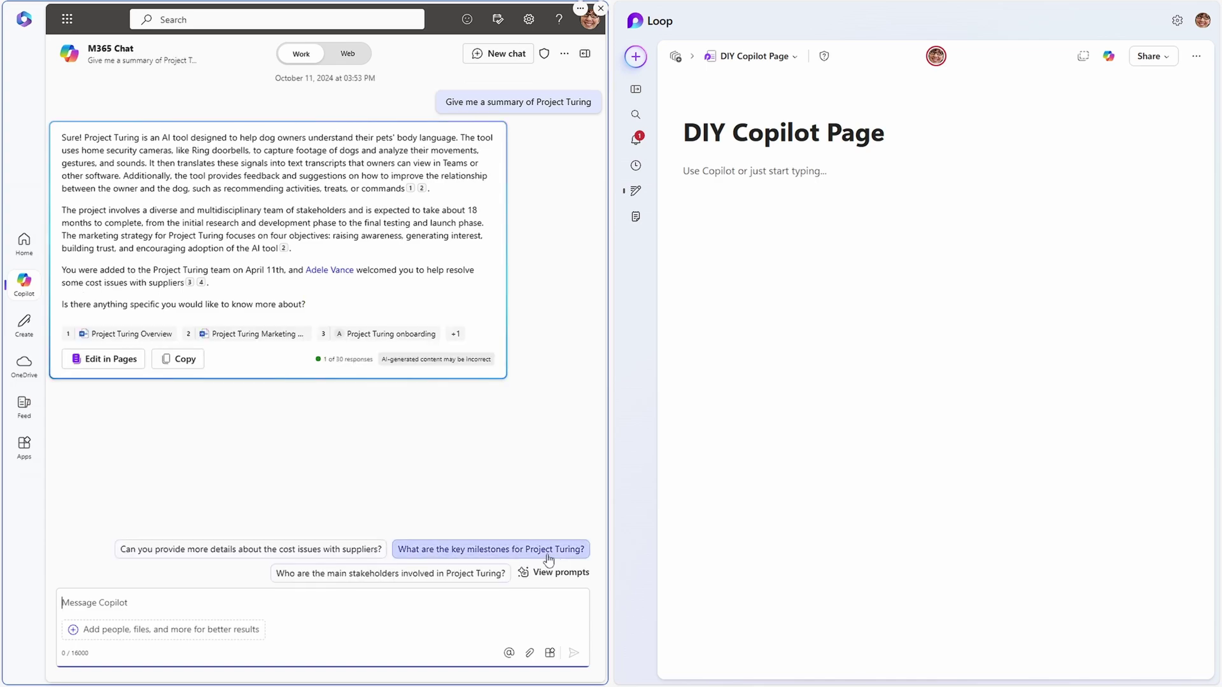
{"action": "left_click", "coordinate": [181, 360]}
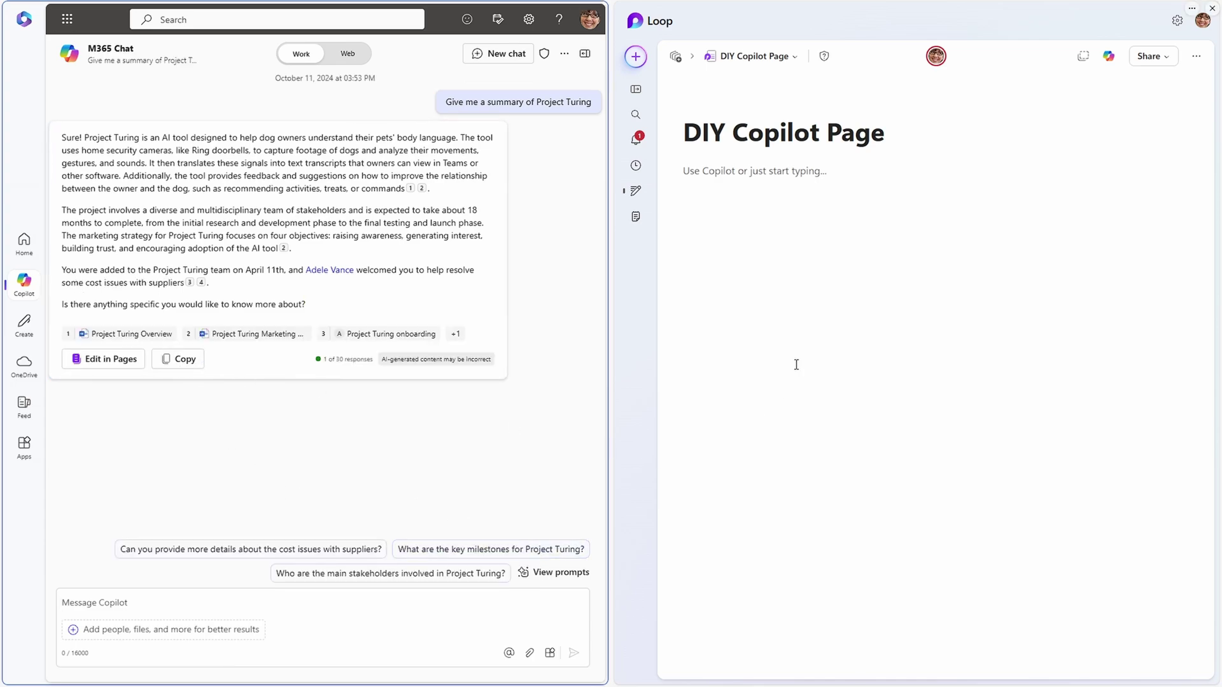
{"action": "left_click", "coordinate": [684, 170]}
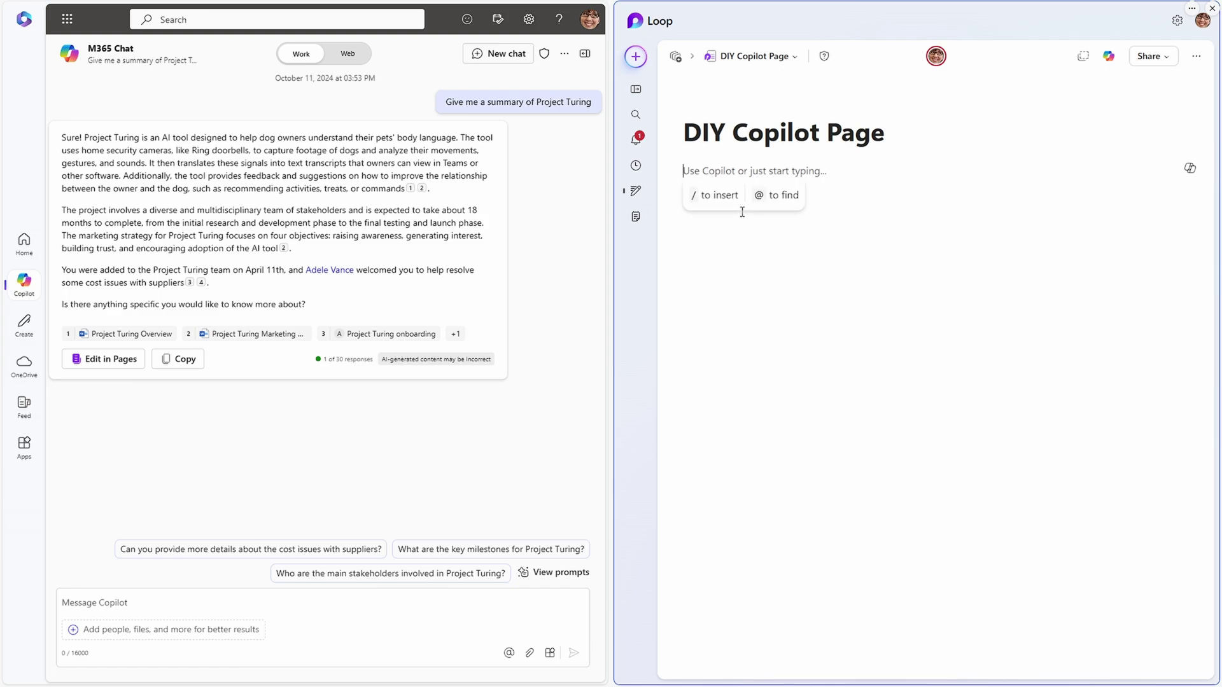
Step: Paste the Project Turing summary into the DIY Copilot Page and select its three paragraphs for a Copilot rewrite
{"action": "key", "text": "ctrl+v"}
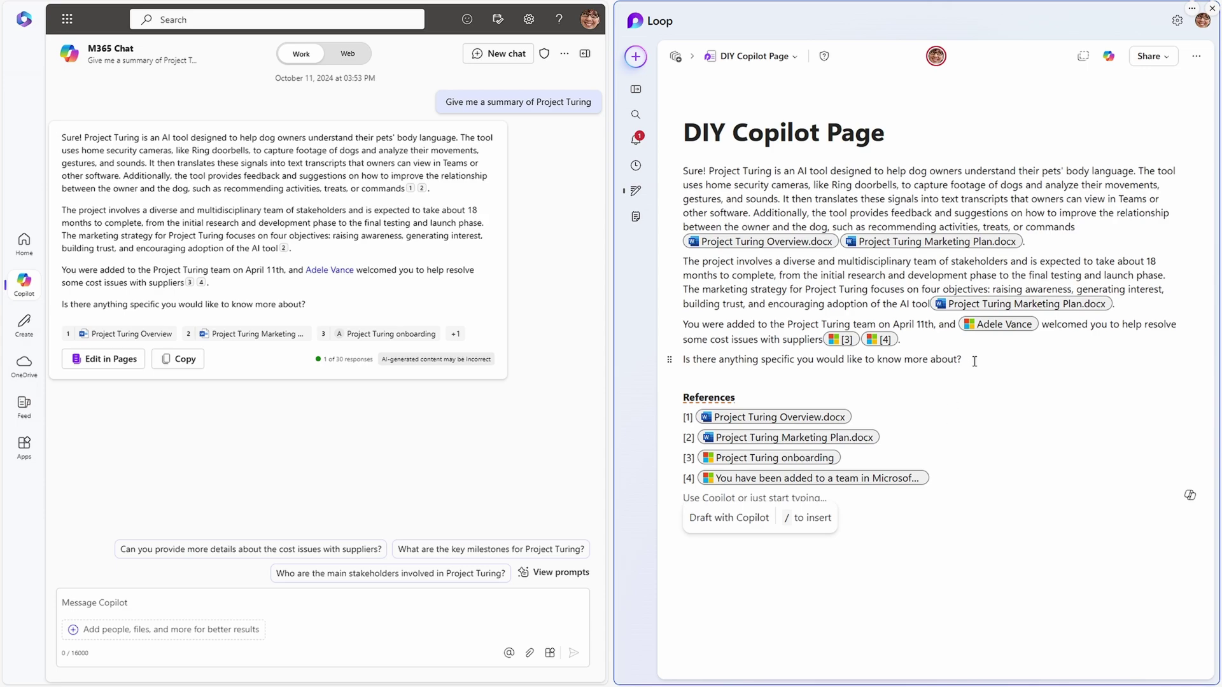
{"action": "left_click_drag", "start_coordinate": [934, 341], "coordinate": [694, 174]}
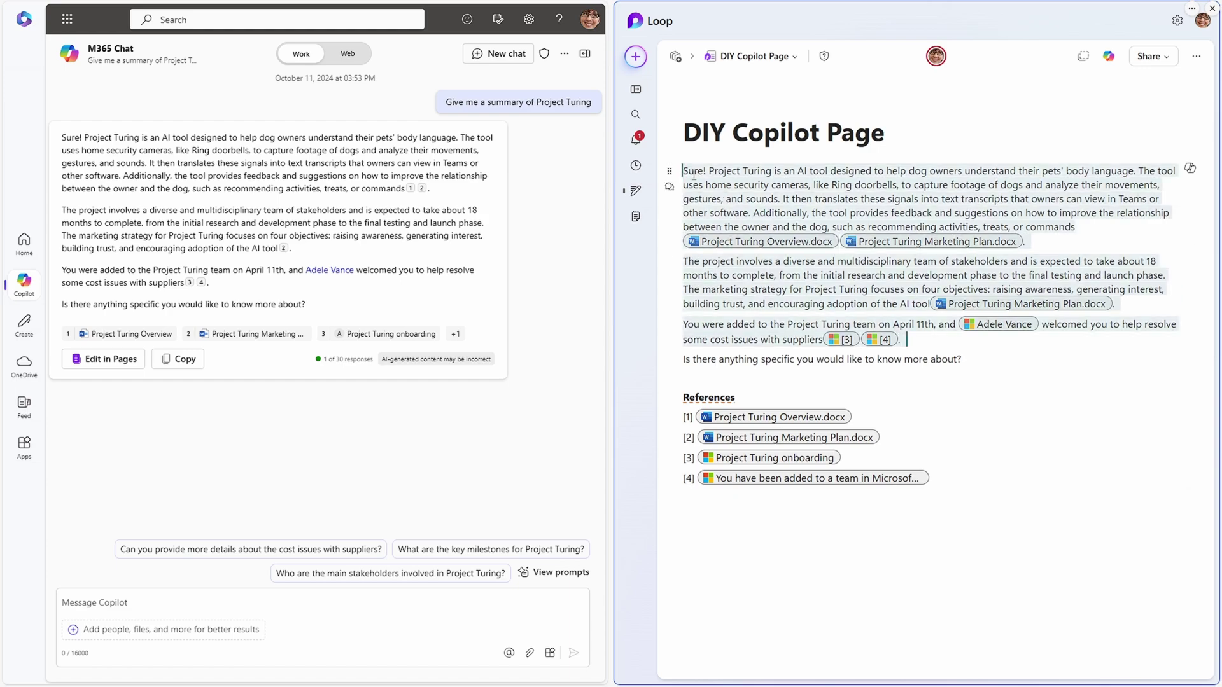
{"action": "left_click", "coordinate": [1189, 168]}
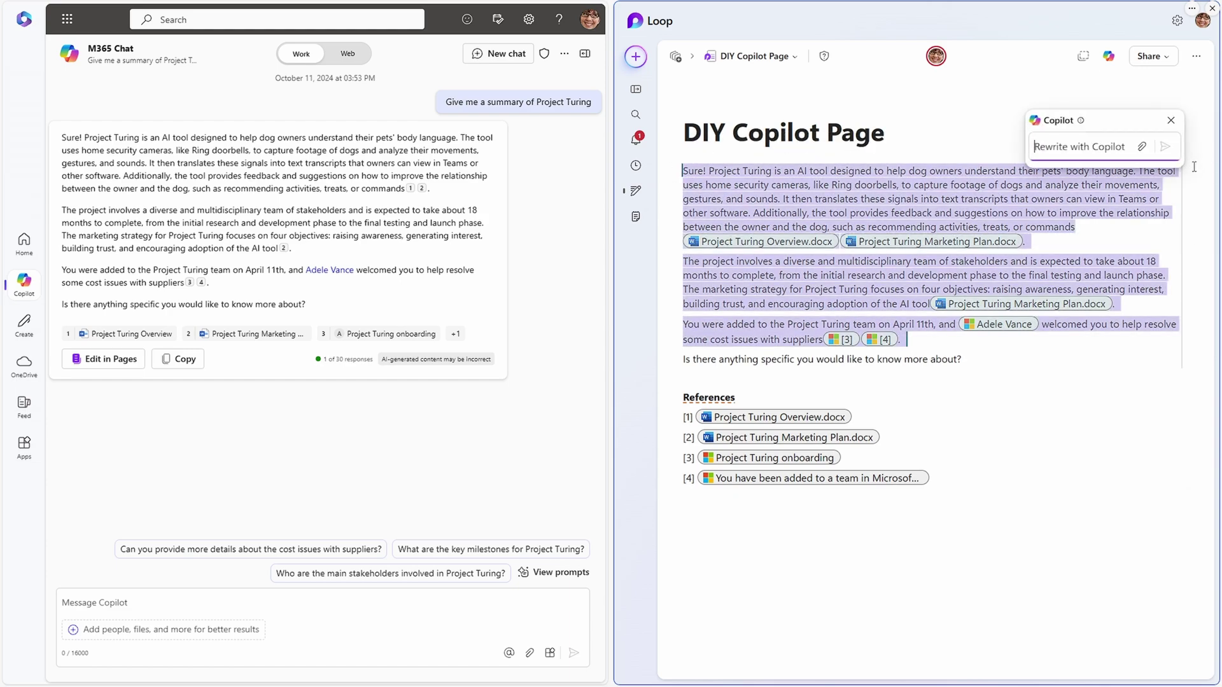